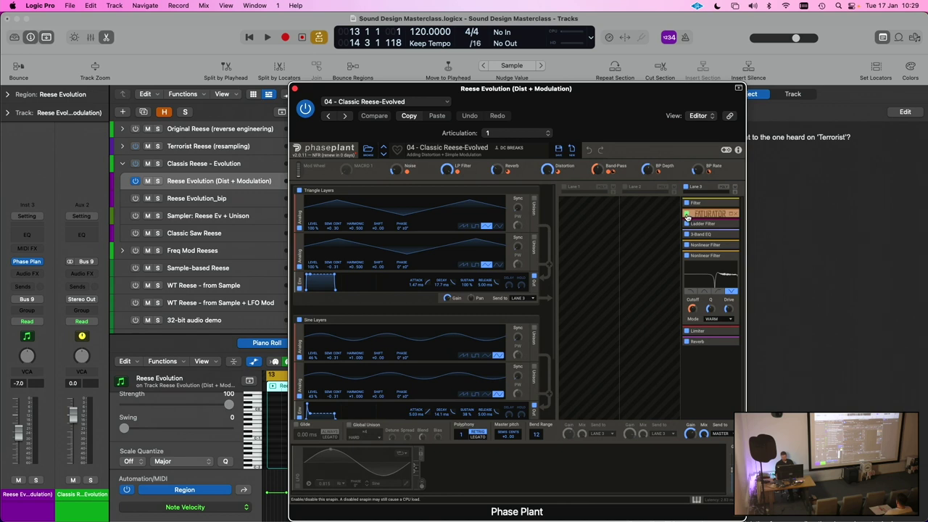
# Step: Bypass the Saturator, Ladder Filter, 3-Band EQ and both Nonlinear Filters in Lane 3
pyautogui.click(686, 213)
pyautogui.click(686, 224)
pyautogui.click(686, 234)
pyautogui.click(687, 245)
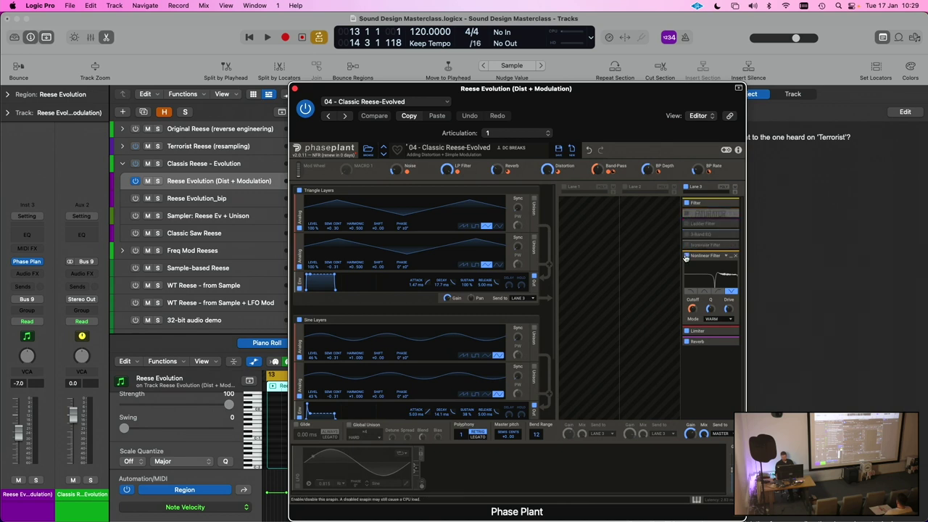
pyautogui.click(687, 256)
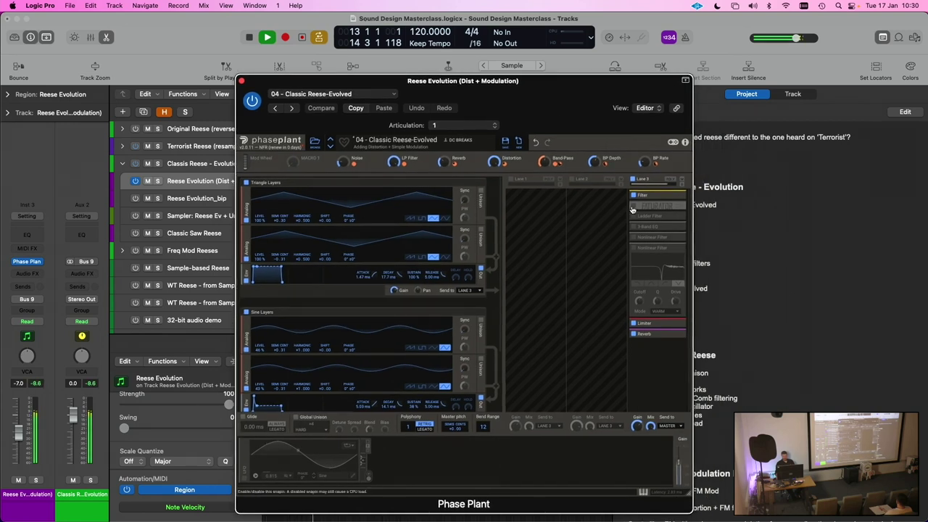
# Step: Stop playback, re-enable and expand the Saturator, and adjust its Distortion macro
pyautogui.press('space')
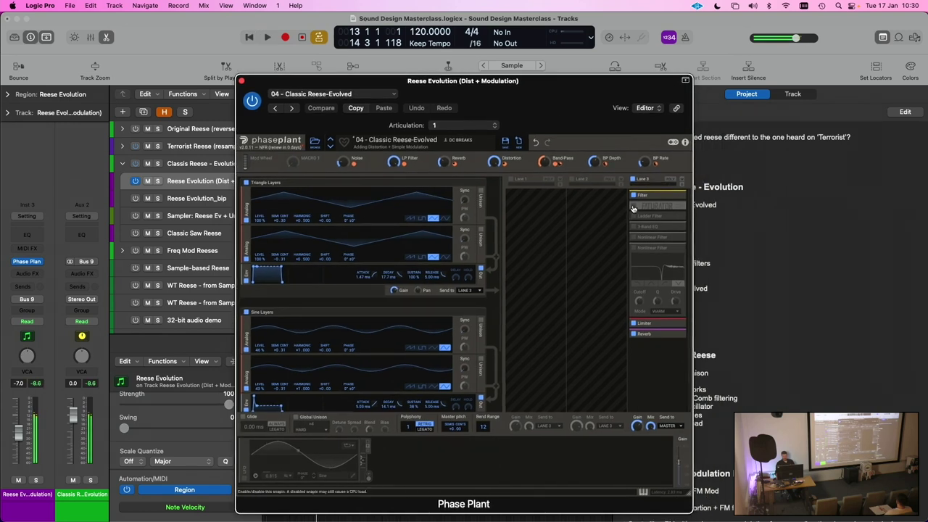
pyautogui.click(670, 206)
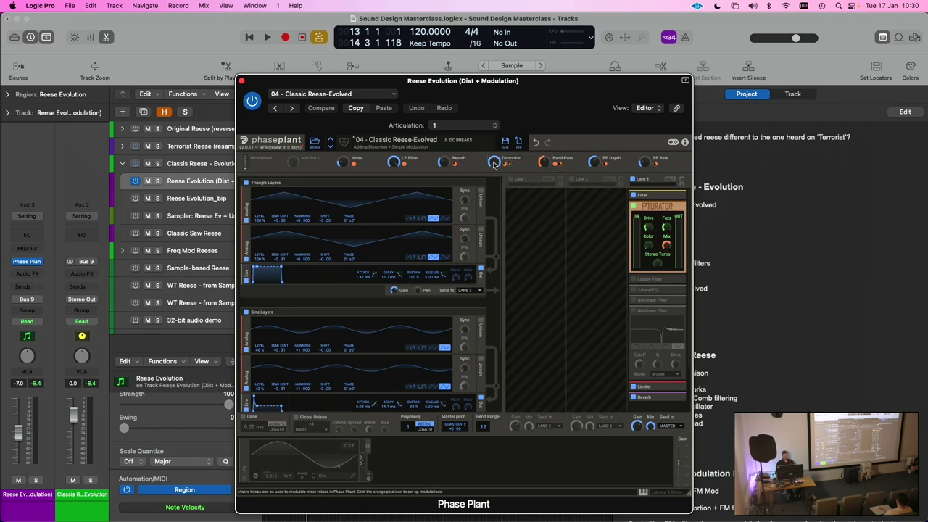
pyautogui.moveTo(496, 163); pyautogui.dragTo(496, 171)
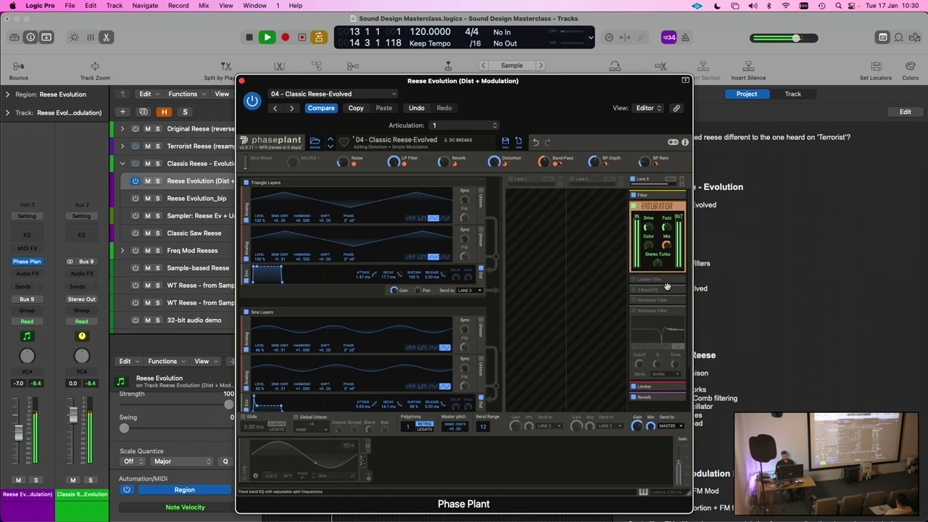
# Step: Re-enable and expand the Ladder Filter, then play the bass briefly to hear it
pyautogui.press('space')
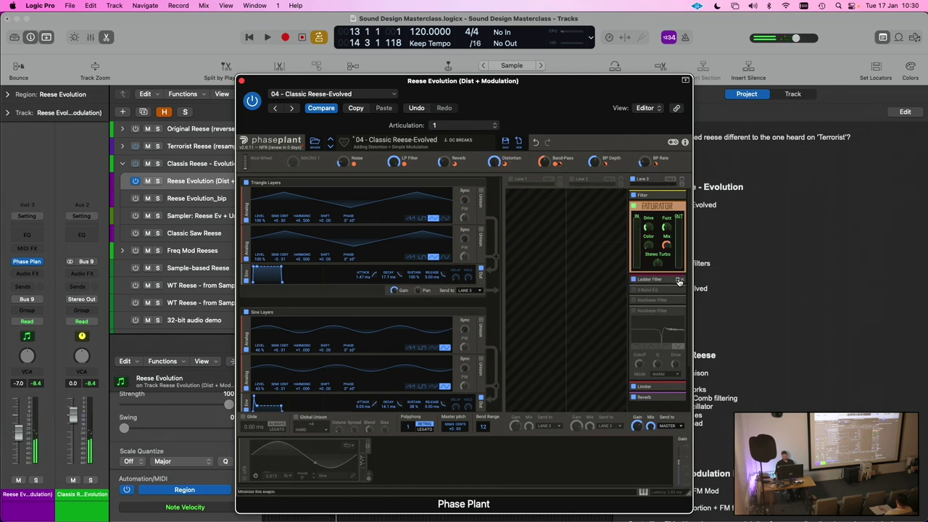
pyautogui.click(656, 278)
pyautogui.scroll(-2, 654, 277)
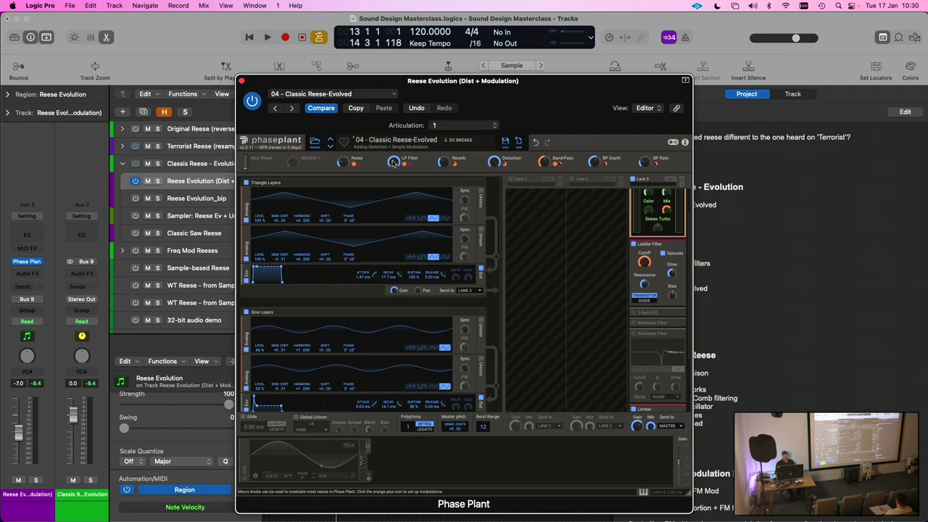
pyautogui.press('space')
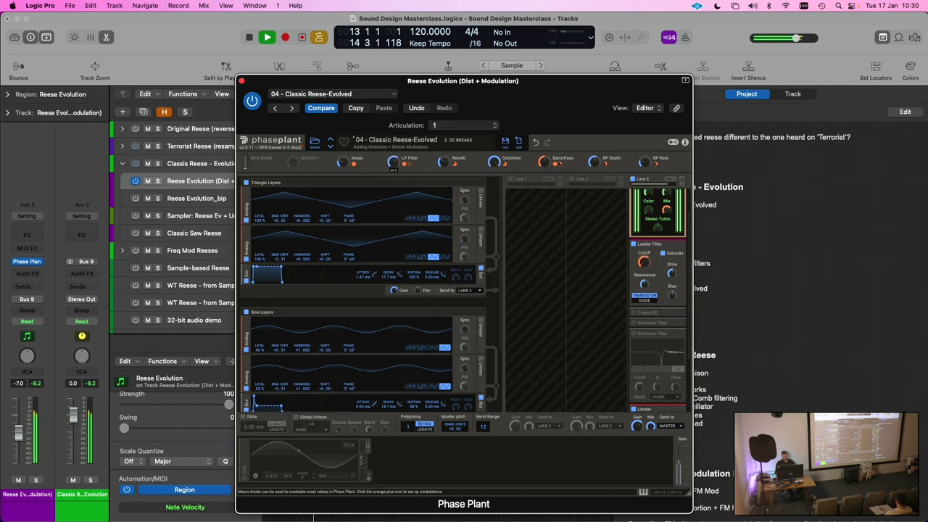
pyautogui.press('space')
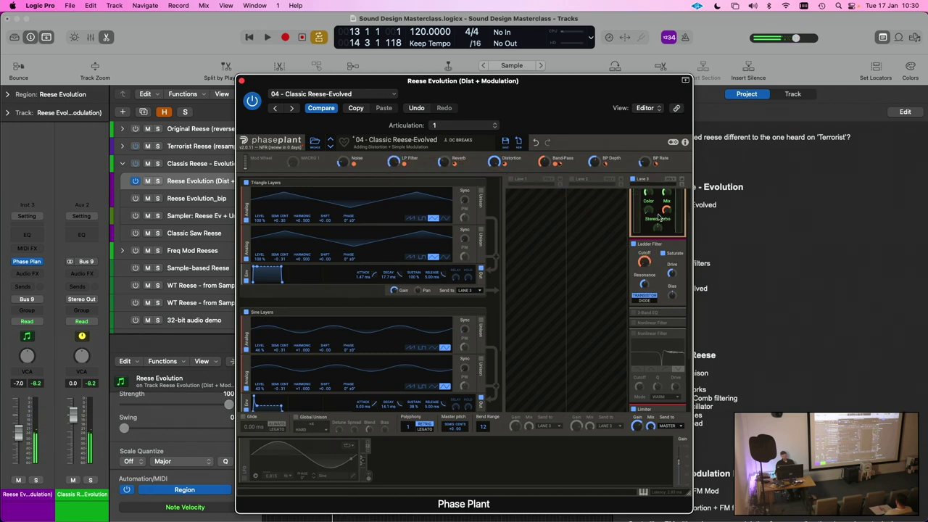
pyautogui.scroll(3, 653, 239)
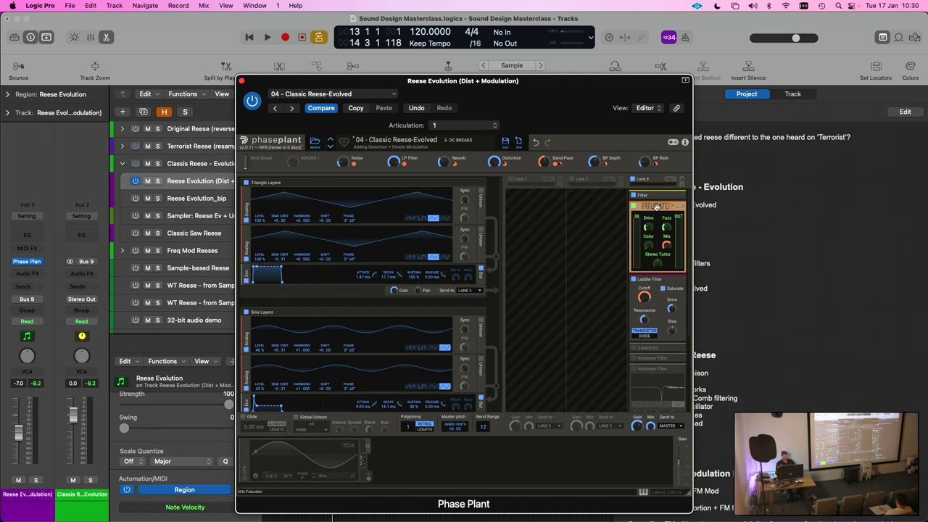
pyautogui.scroll(-2, 660, 259)
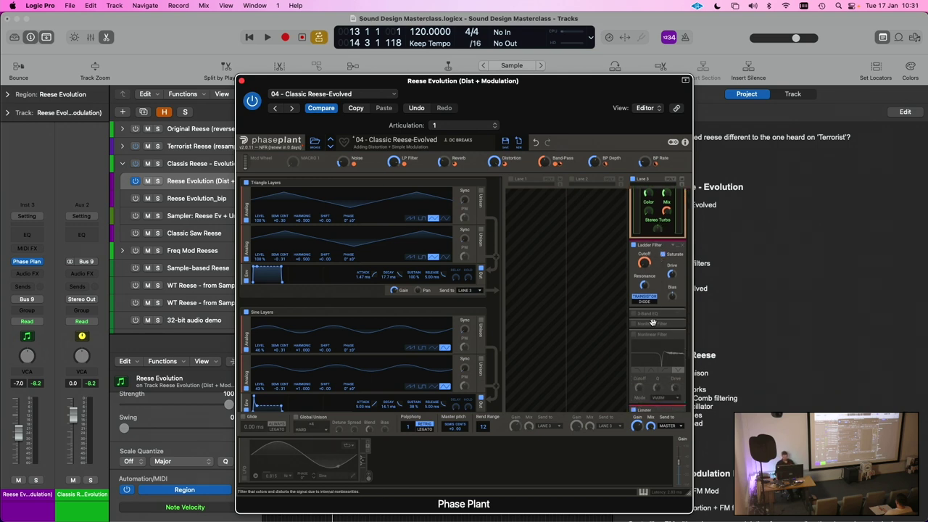
# Step: Re-enable the 3-Band EQ, then play and compare the sound with it off and on
pyautogui.click(642, 315)
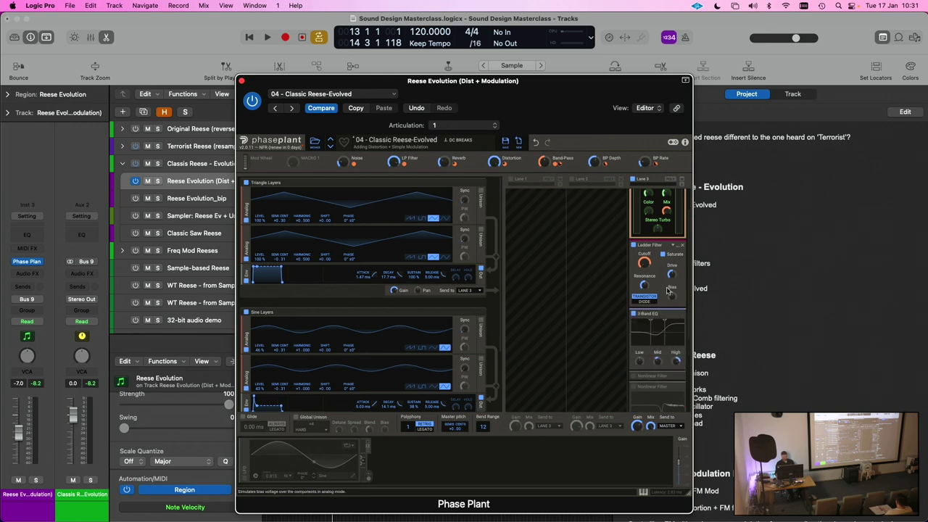
pyautogui.scroll(-2, 662, 290)
pyautogui.scroll(-2, 664, 288)
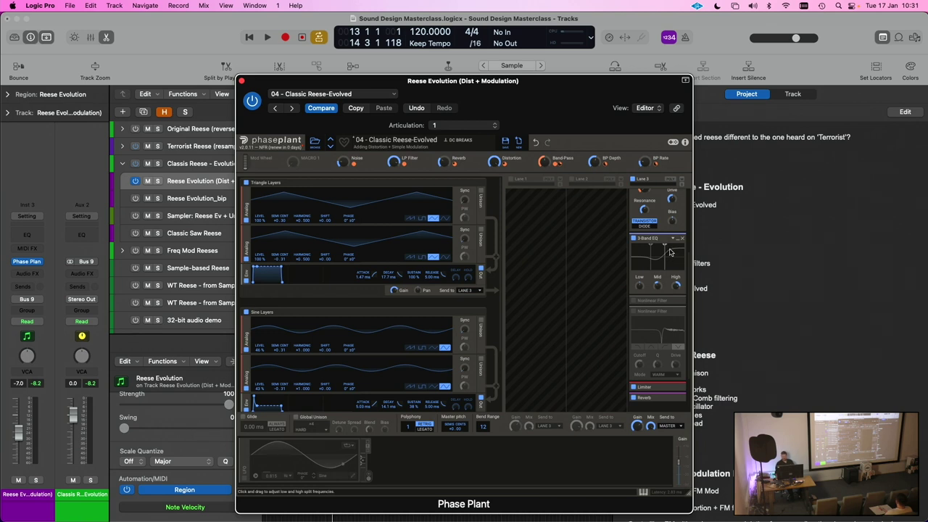
pyautogui.press('space')
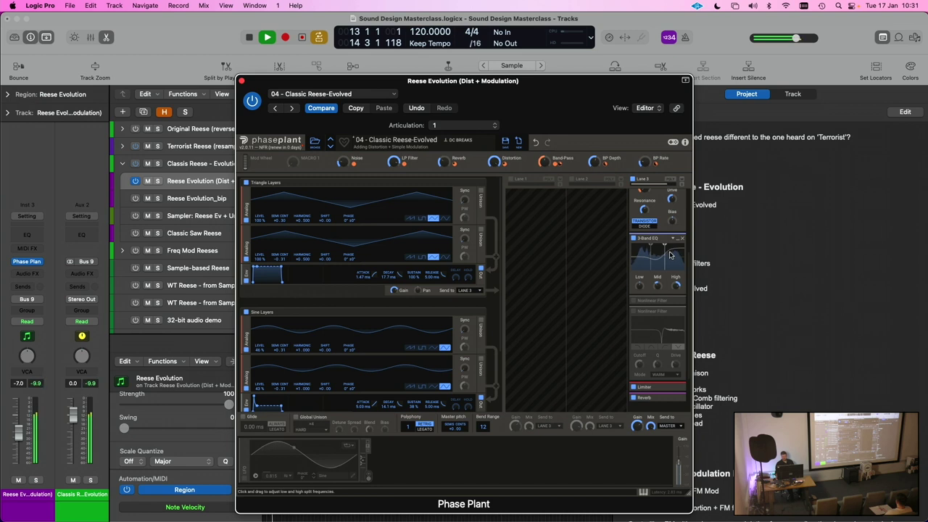
pyautogui.click(632, 239)
pyautogui.click(632, 240)
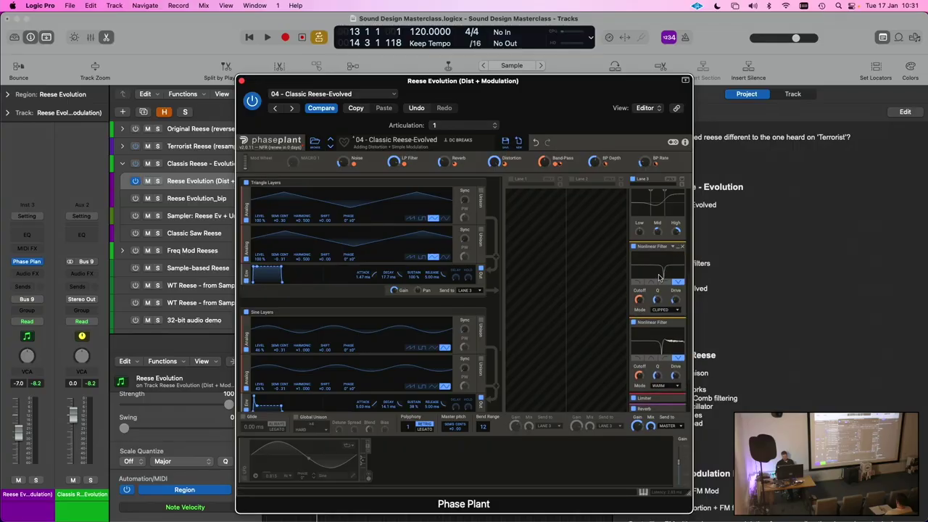
pyautogui.scroll(-2, 659, 277)
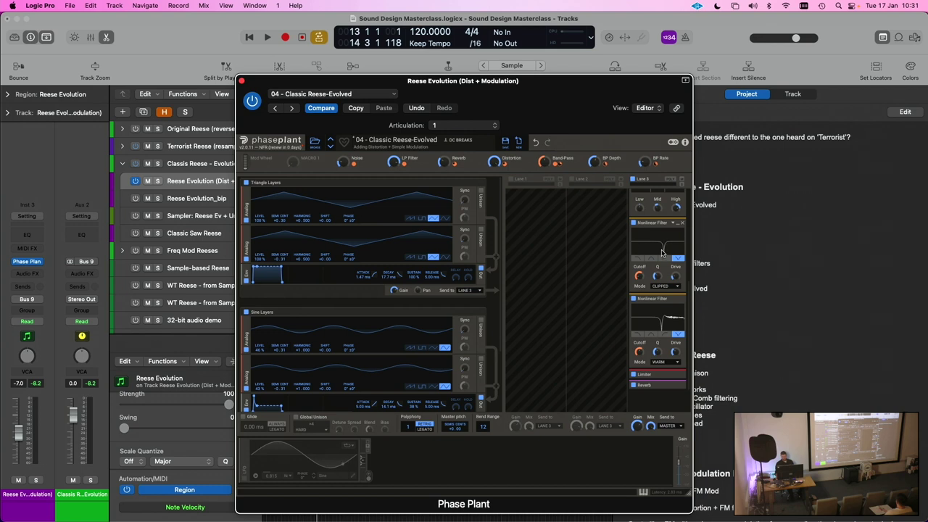
pyautogui.scroll(-2, 661, 253)
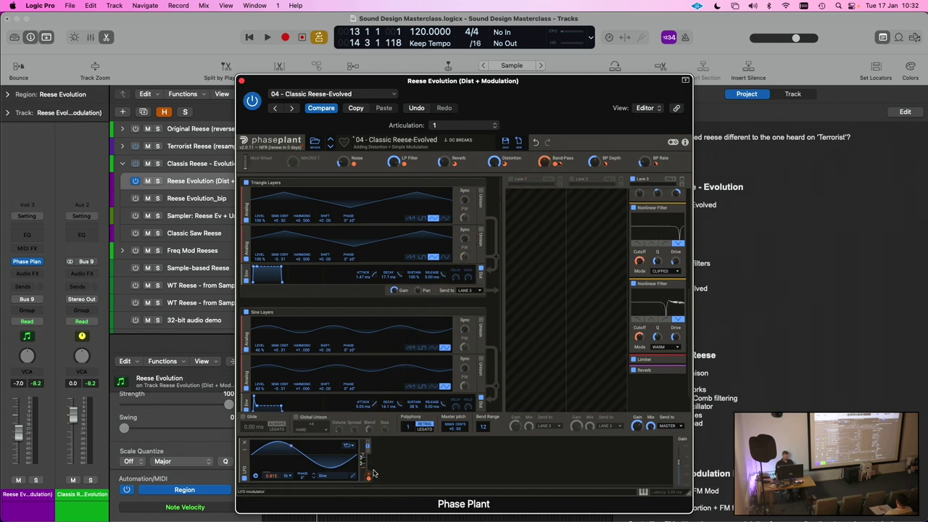
# Step: Raise the LFO's Band-Pass cutoff modulation to about +49.5% and set Nonlinear Filter 1 to Clipped
pyautogui.moveTo(558, 165)
pyautogui.moveTo(558, 165); pyautogui.dragTo(559, 165)
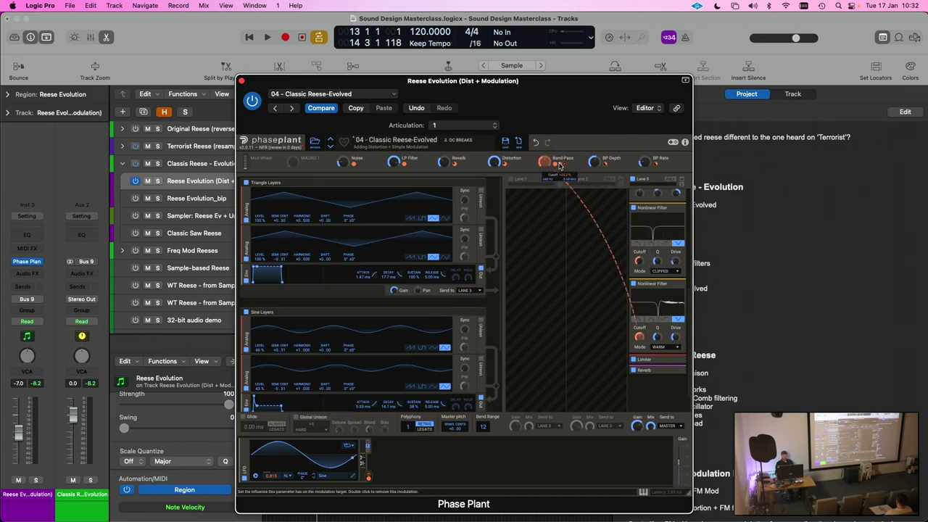
pyautogui.click(671, 272)
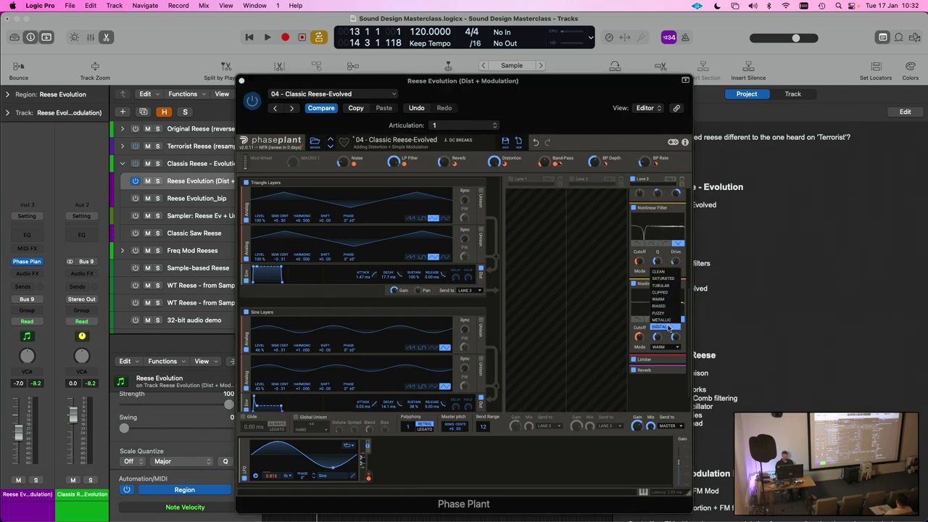
pyautogui.click(647, 270)
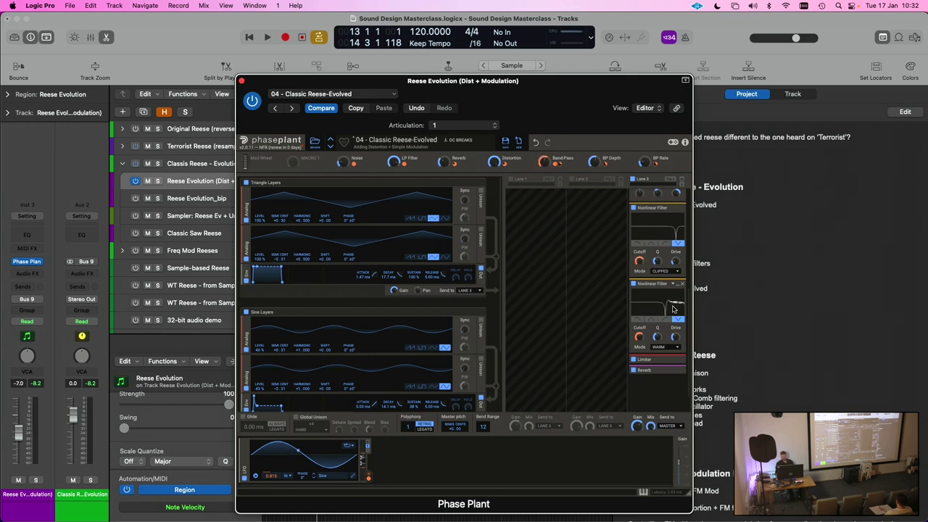
pyautogui.moveTo(605, 165)
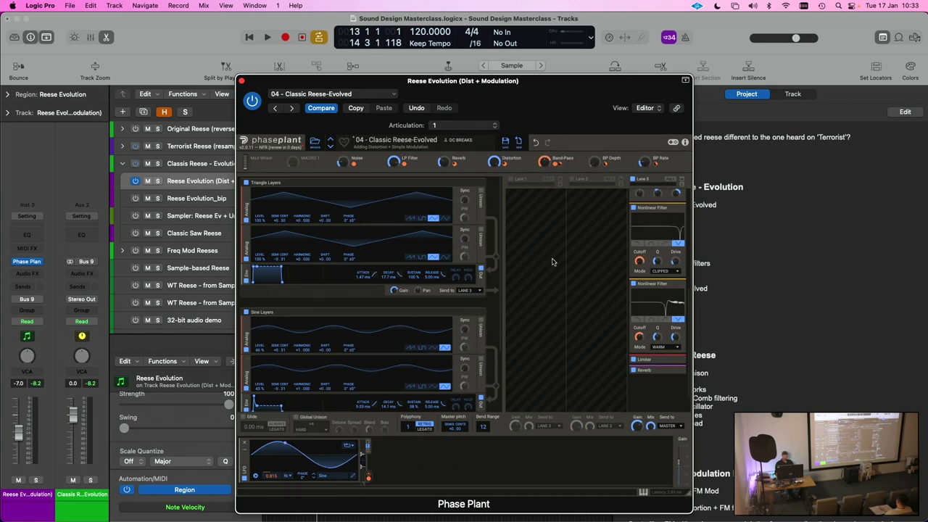
pyautogui.press('space')
pyautogui.press('space')
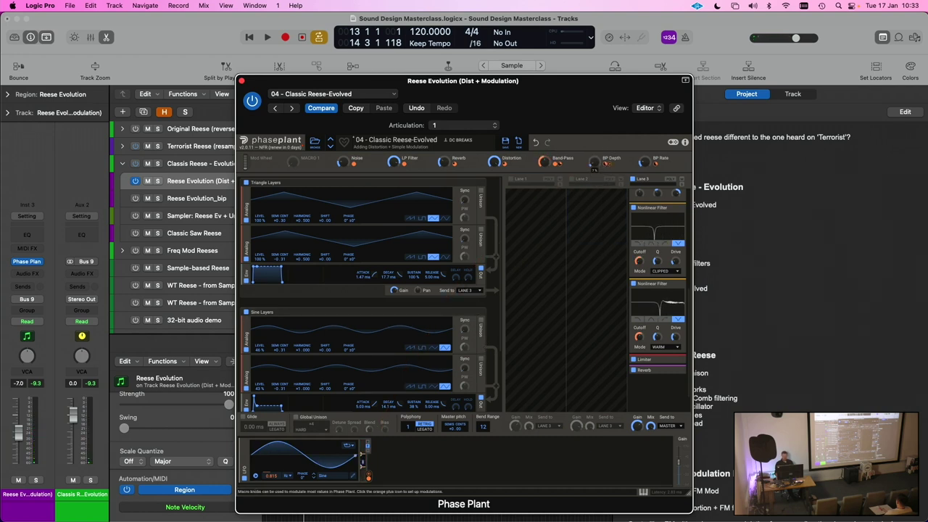
pyautogui.press('space')
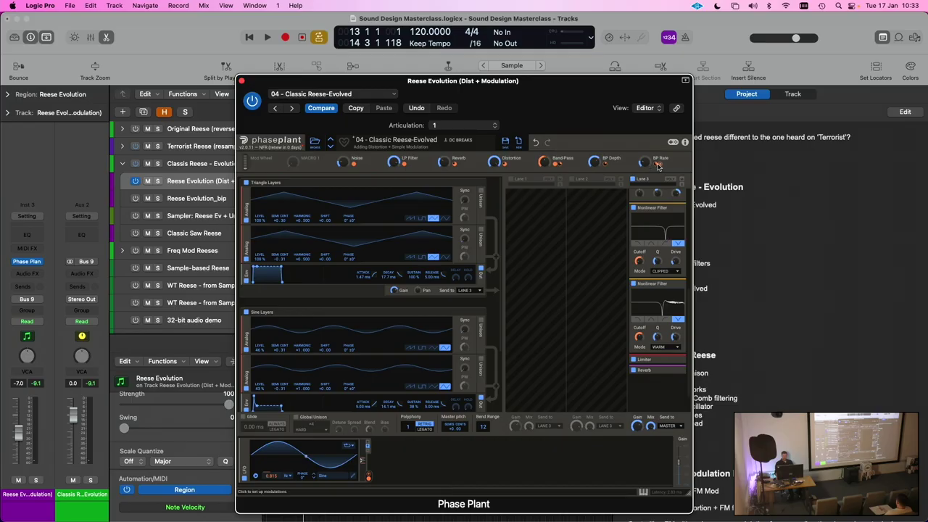
# Step: Route the LFO to the BP Rate macro, set its modulation depth, and play the patch
pyautogui.moveTo(281, 455); pyautogui.dragTo(655, 165)
pyautogui.moveTo(653, 164); pyautogui.dragTo(290, 445)
pyautogui.press('space')
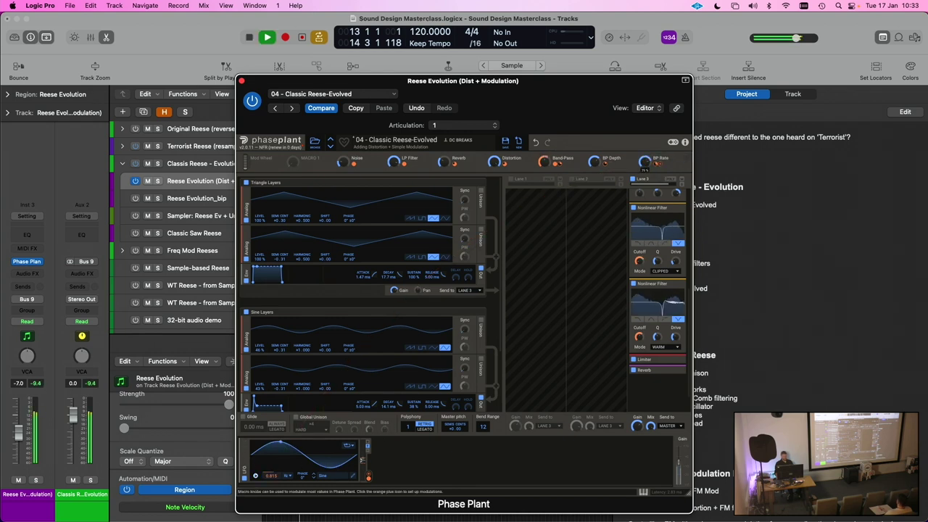
pyautogui.moveTo(644, 162)
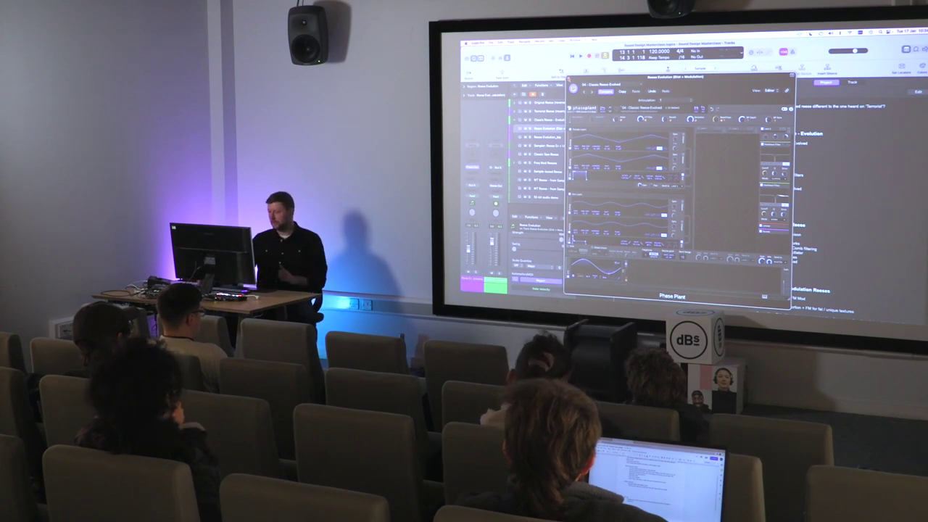
# Step: Close Phase Plant, then solo and briefly play the Reese Evolution_bip track
pyautogui.press('super+w')
pyautogui.scroll(-3, 803, 179)
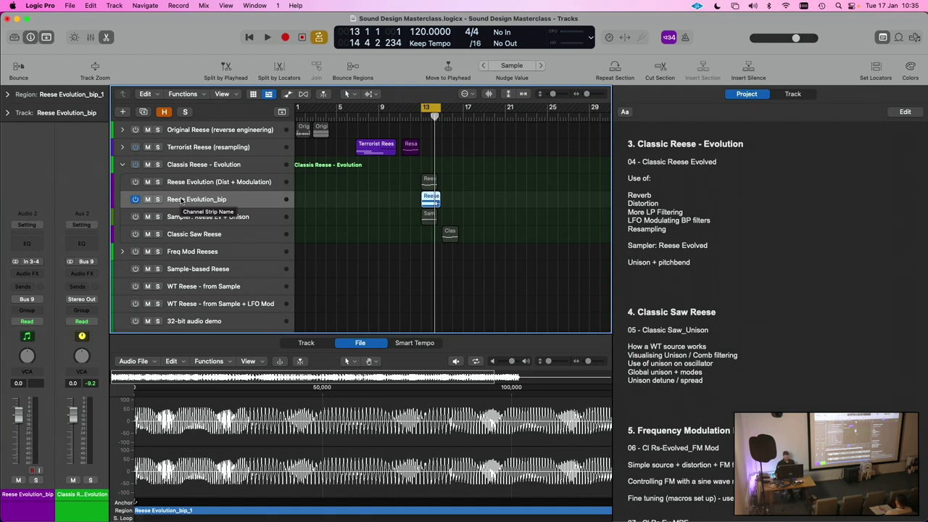
pyautogui.press('s')
pyautogui.press('space')
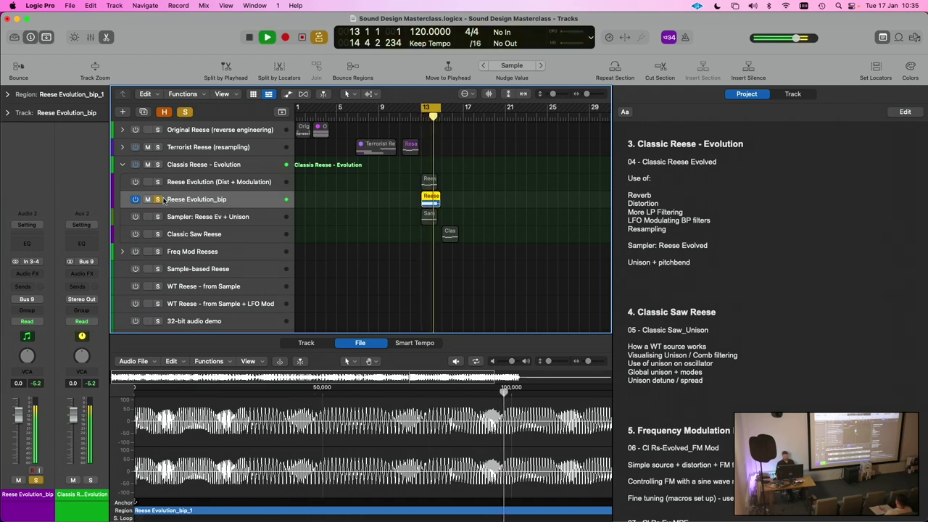
pyautogui.press('space')
# Step: Move the solo from Reese Evolution_bip to the Sampler: Reese Ev + Unison track
pyautogui.press('s')
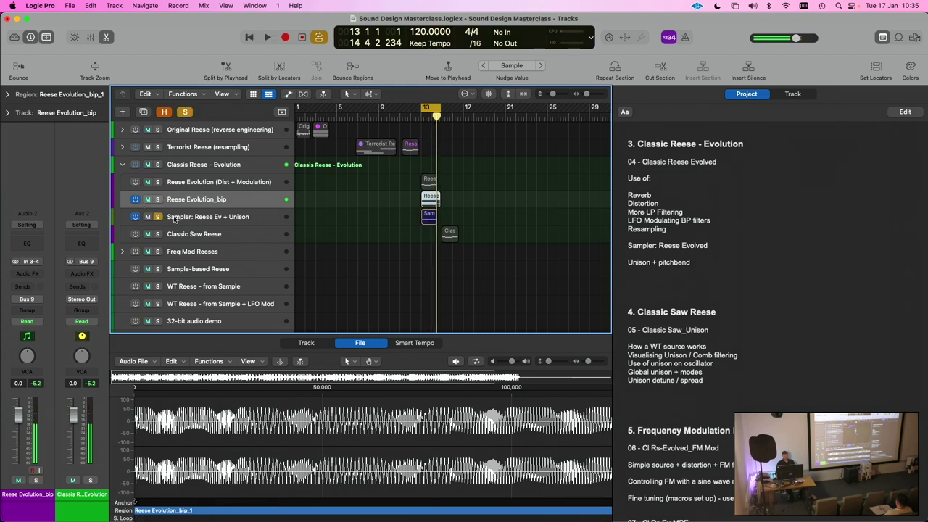
pyautogui.click(165, 217)
pyautogui.press('s')
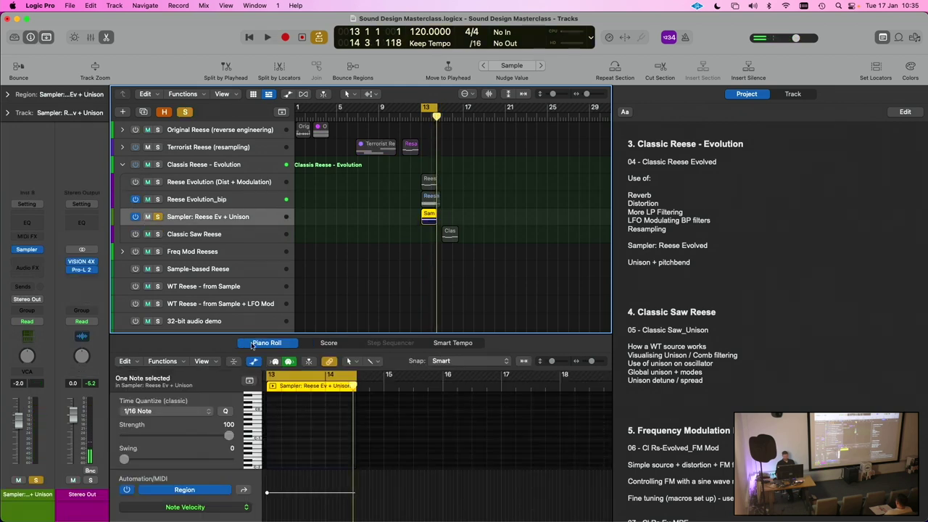
# Step: Show the Ch. 1: Pitch Bend curve in the Piano Roll and open the track's Sampler
pyautogui.click(243, 491)
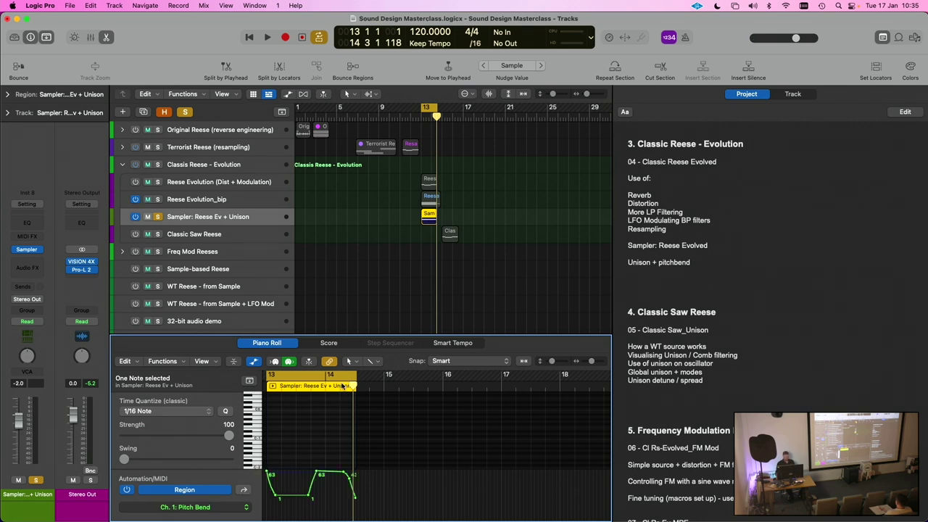
pyautogui.scroll(3, 342, 386)
pyautogui.scroll(3, 311, 305)
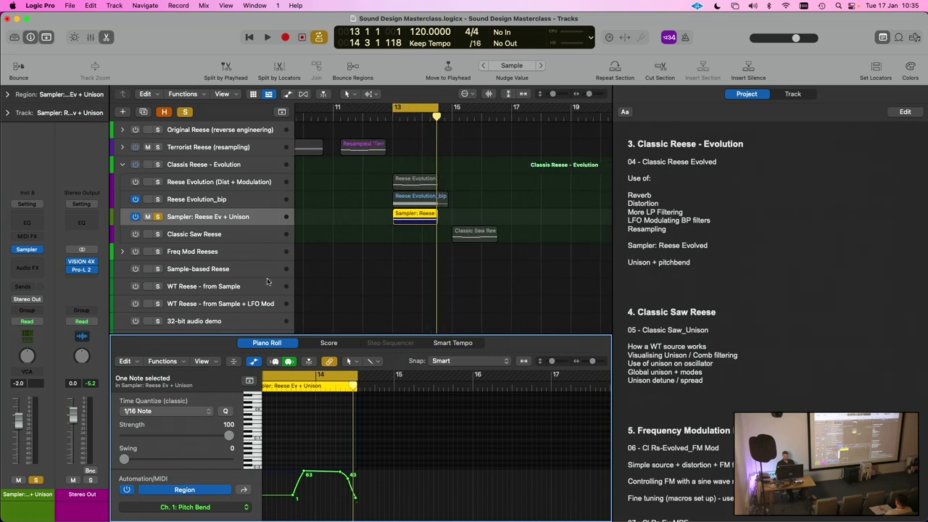
pyautogui.click(32, 252)
pyautogui.moveTo(579, 138); pyautogui.dragTo(462, 92)
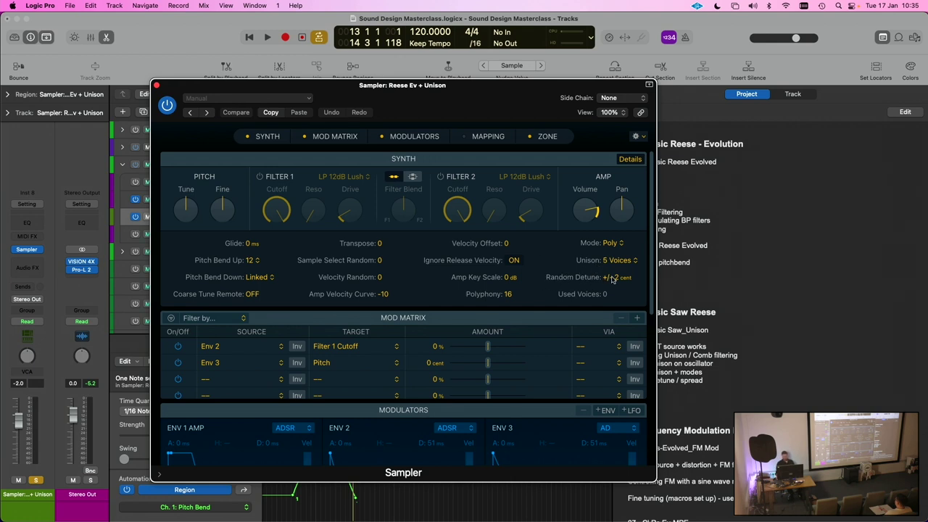
# Step: Nudge the Sampler's unison Random Detune, close the Sampler, and play the pitch-bent region
pyautogui.moveTo(623, 279); pyautogui.dragTo(623, 268)
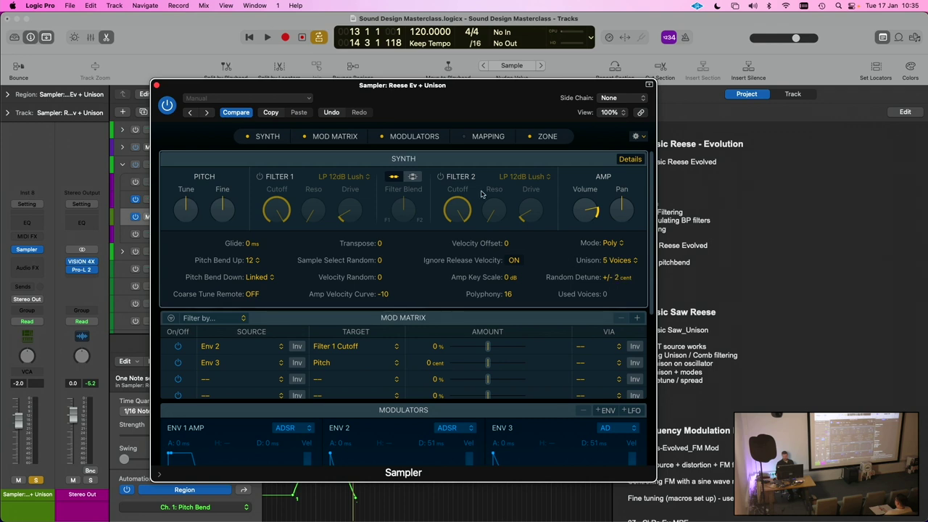
pyautogui.moveTo(394, 108); pyautogui.dragTo(479, 119)
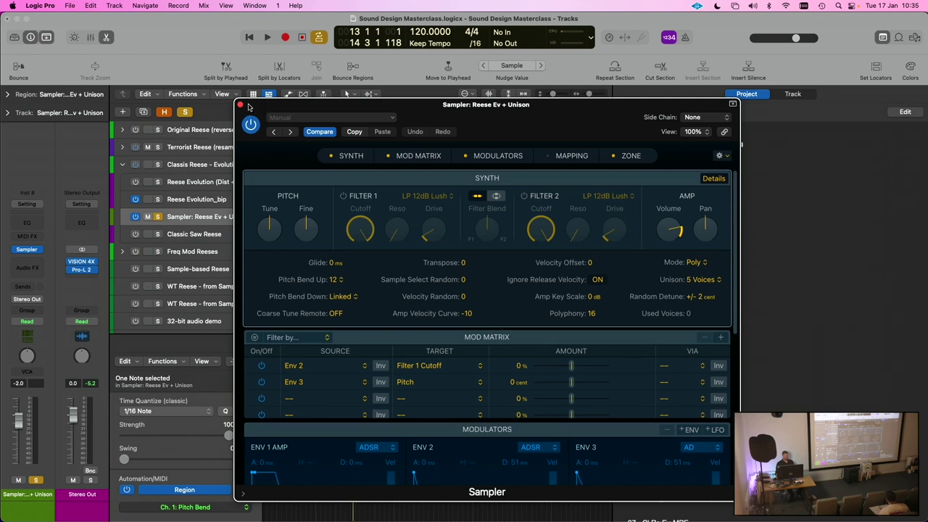
pyautogui.click(240, 105)
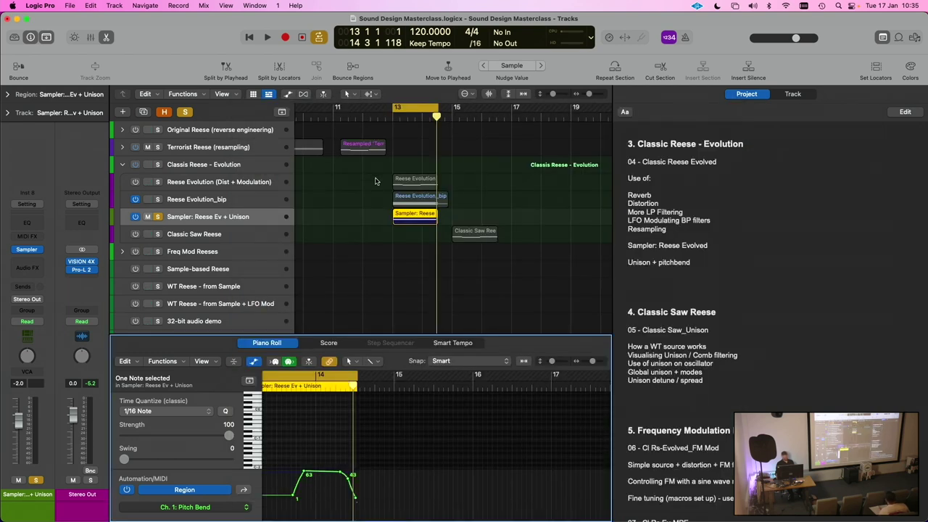
pyautogui.press('space')
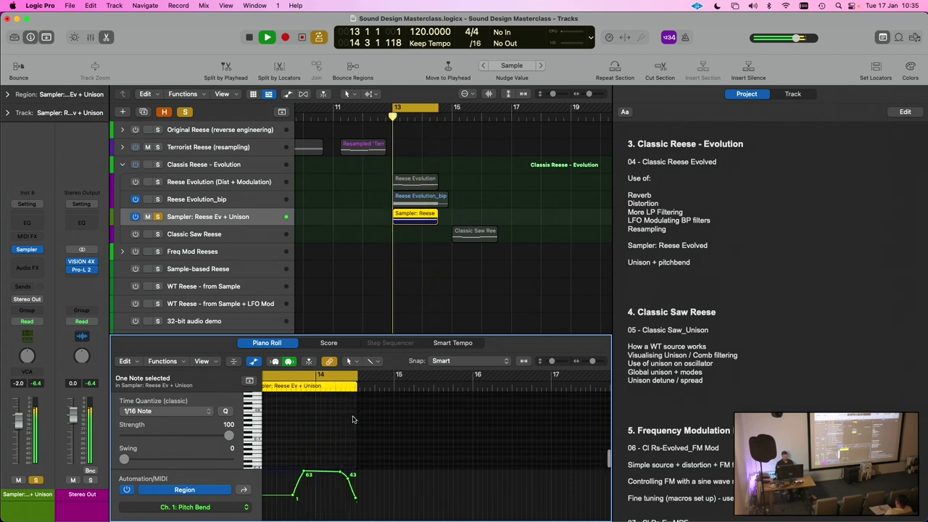
pyautogui.hscroll(-2, 353, 418)
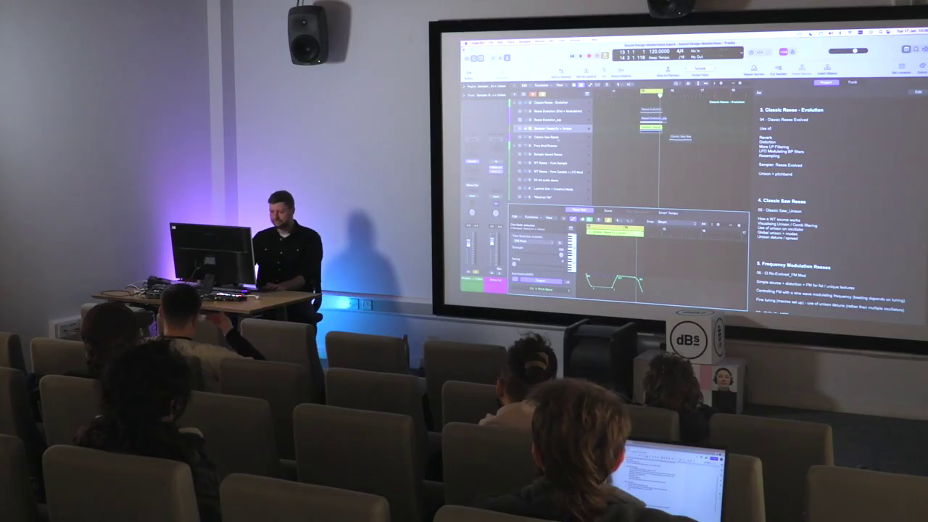
# Step: Select the Classic Saw Reese region and its track
pyautogui.click(652, 118)
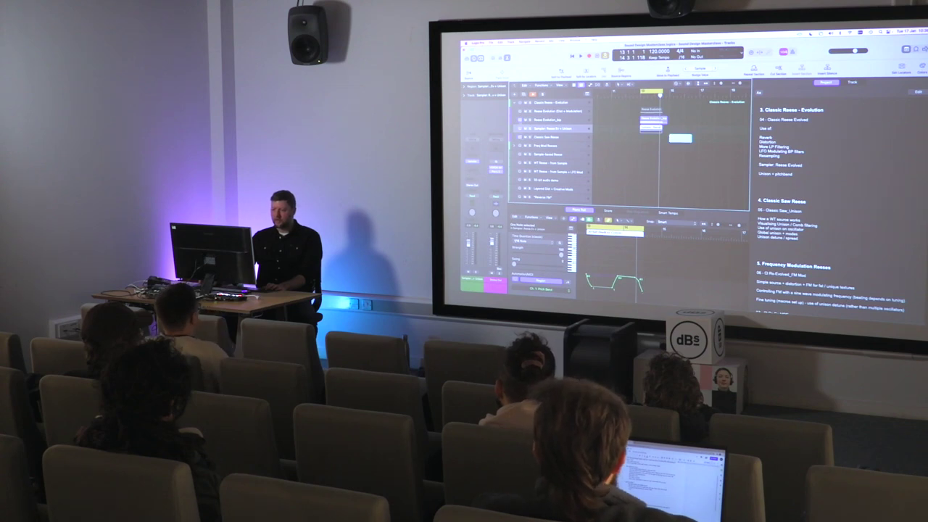
pyautogui.click(680, 137)
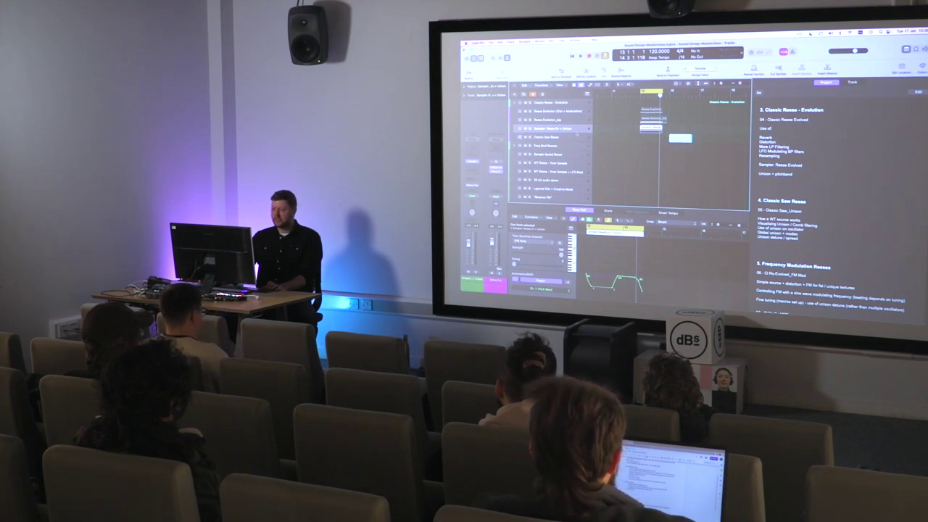
pyautogui.click(680, 137)
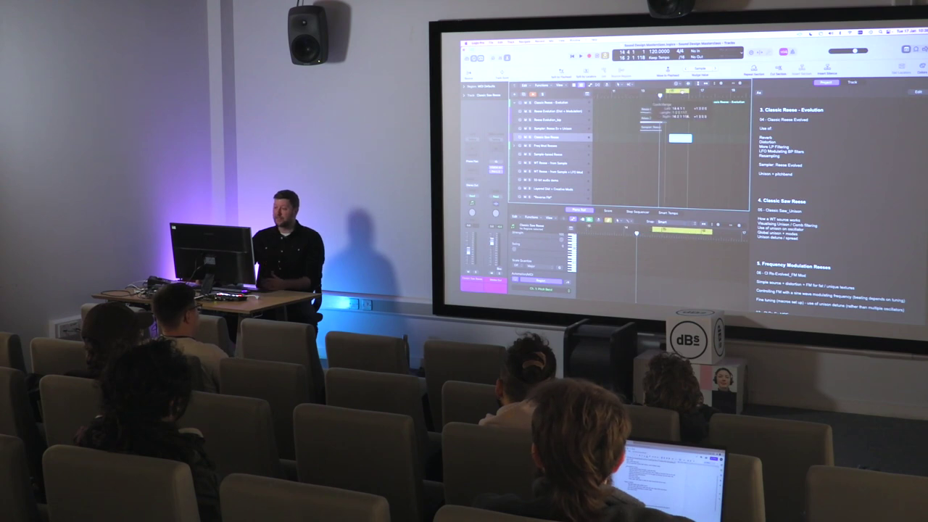